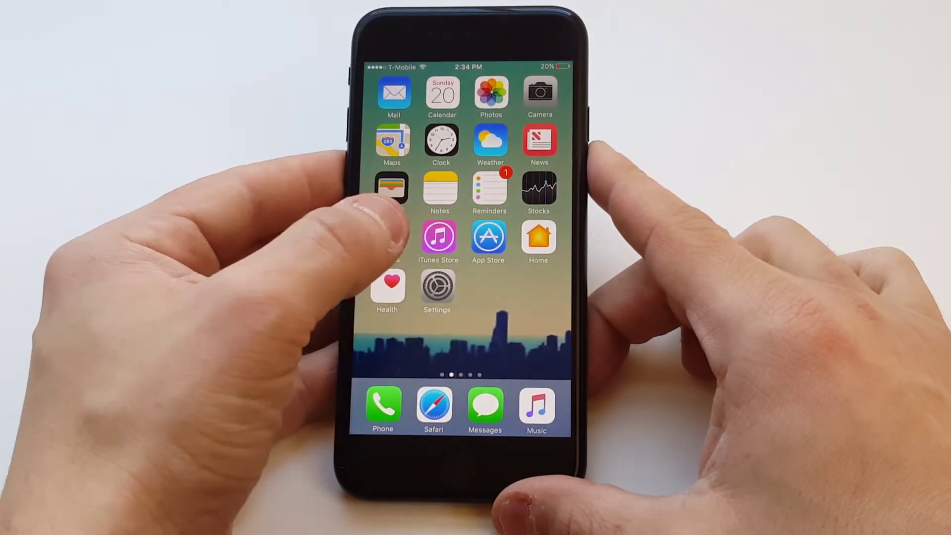
Go to Settings > General > Accessibility > Display Accommodations
{"action": "left_click", "coordinate": [436, 289]}
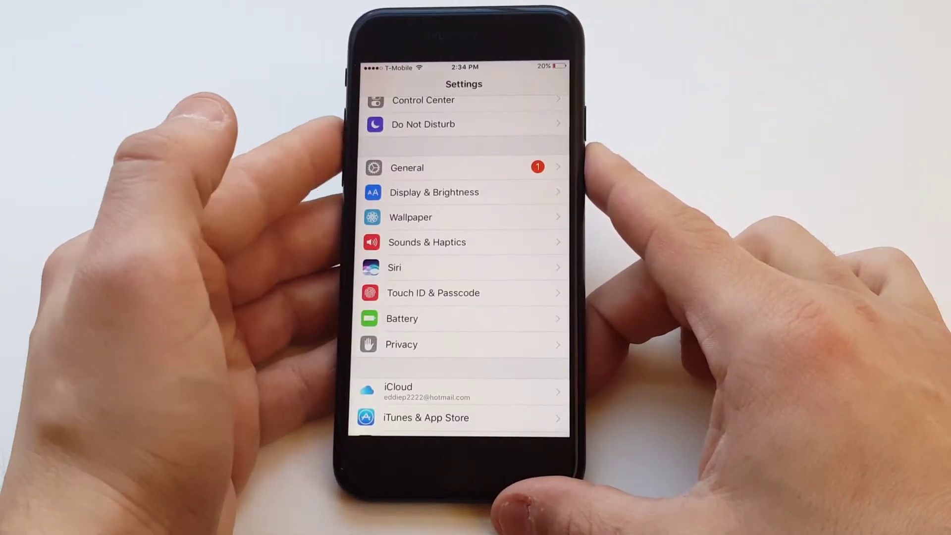
{"action": "scroll", "coordinate": [460, 260], "scroll_direction": "up", "scroll_amount": 5}
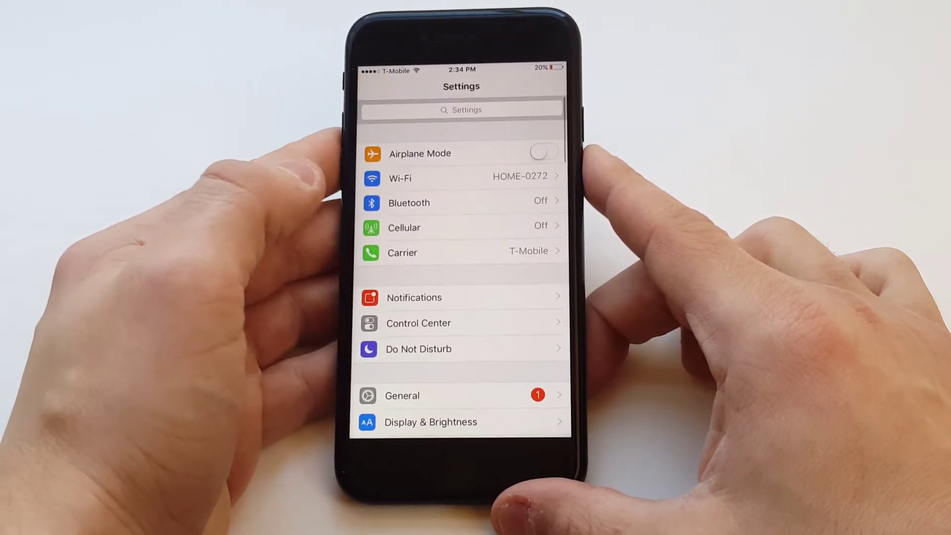
{"action": "scroll", "coordinate": [460, 260], "scroll_direction": "down", "scroll_amount": 1}
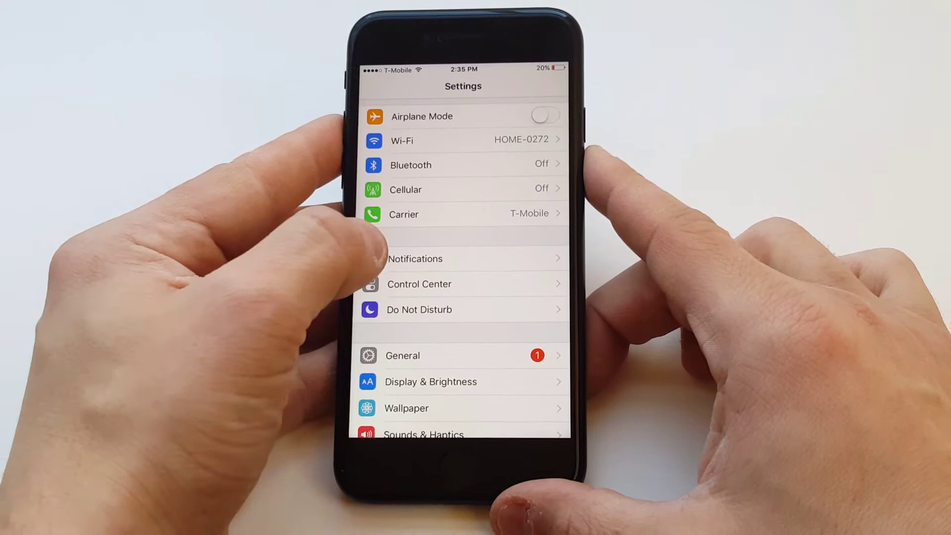
{"action": "scroll", "coordinate": [383, 242], "scroll_direction": "down", "scroll_amount": 1}
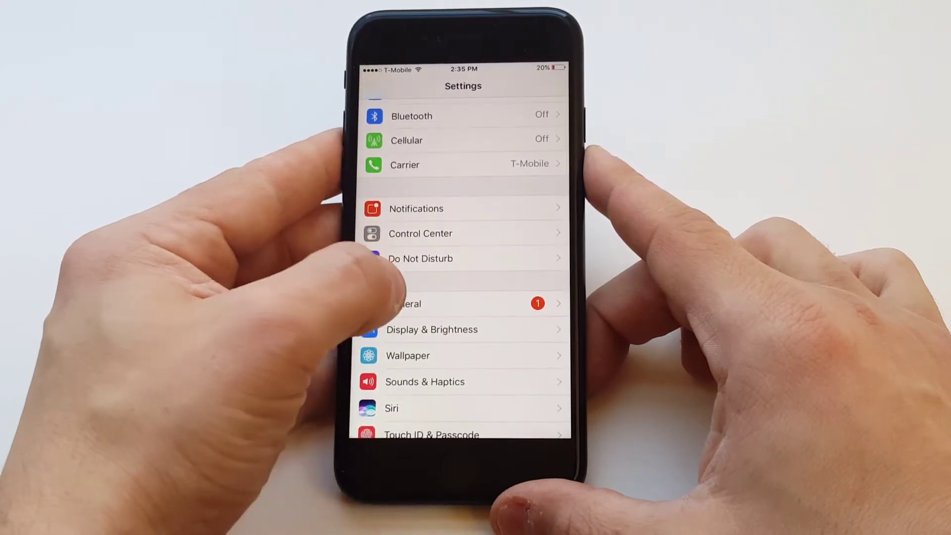
{"action": "left_click", "coordinate": [401, 304]}
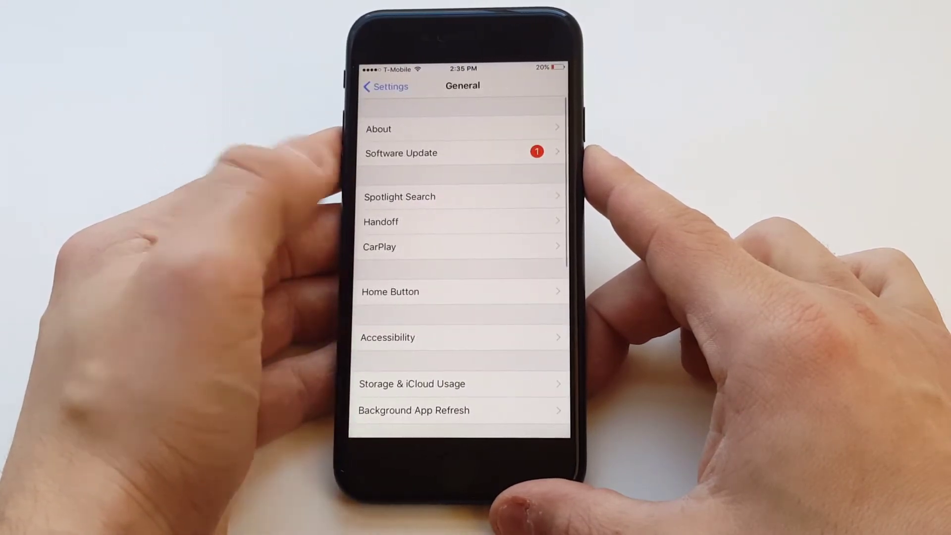
{"action": "scroll", "coordinate": [372, 230], "scroll_direction": "down", "scroll_amount": 1}
{"action": "left_click", "coordinate": [394, 329]}
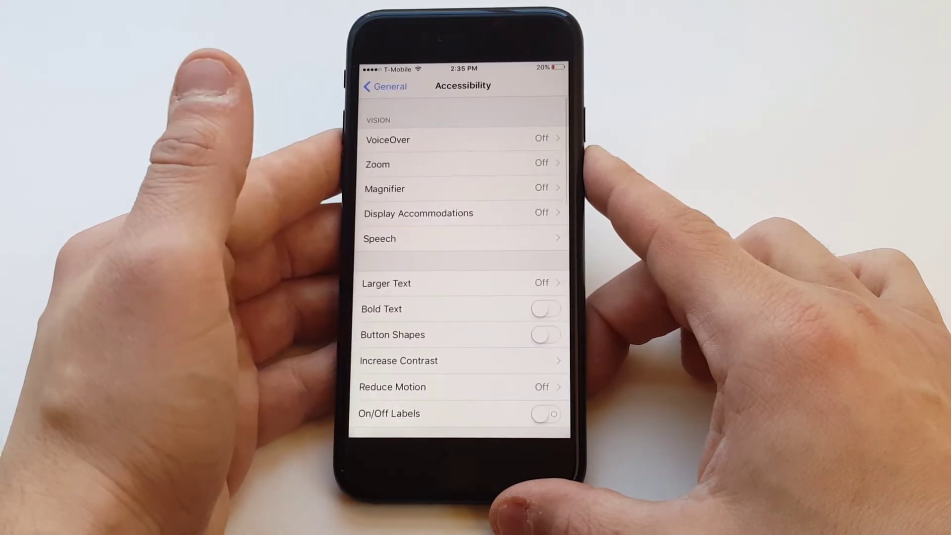
{"action": "left_click", "coordinate": [416, 213]}
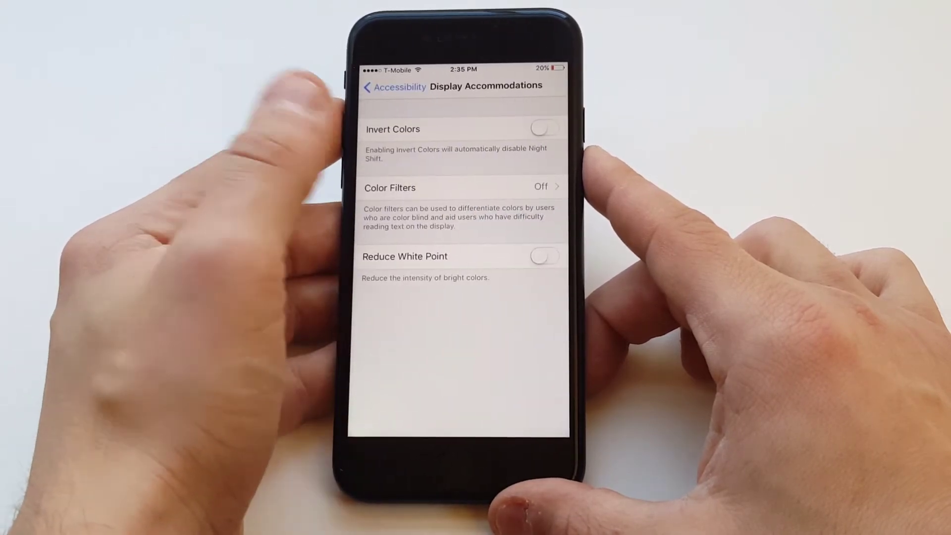
Switch Color Filters on and try the Red/Green and Green/Red filters
{"action": "left_click", "coordinate": [386, 185]}
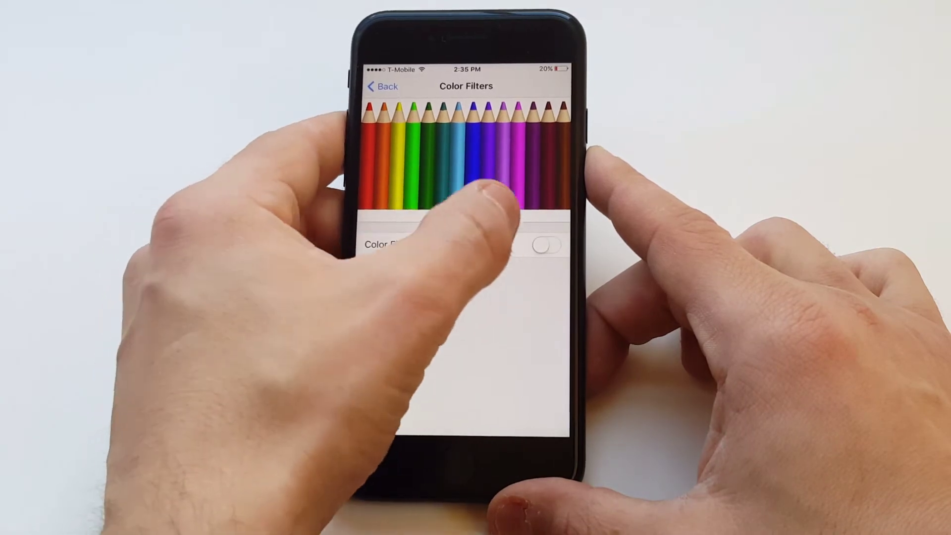
{"action": "left_click", "coordinate": [545, 246]}
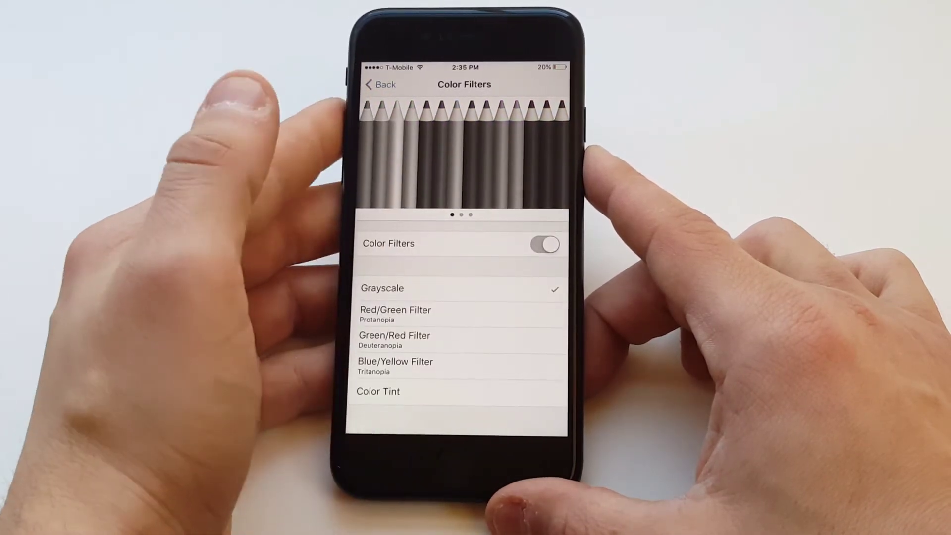
{"action": "left_click", "coordinate": [396, 312]}
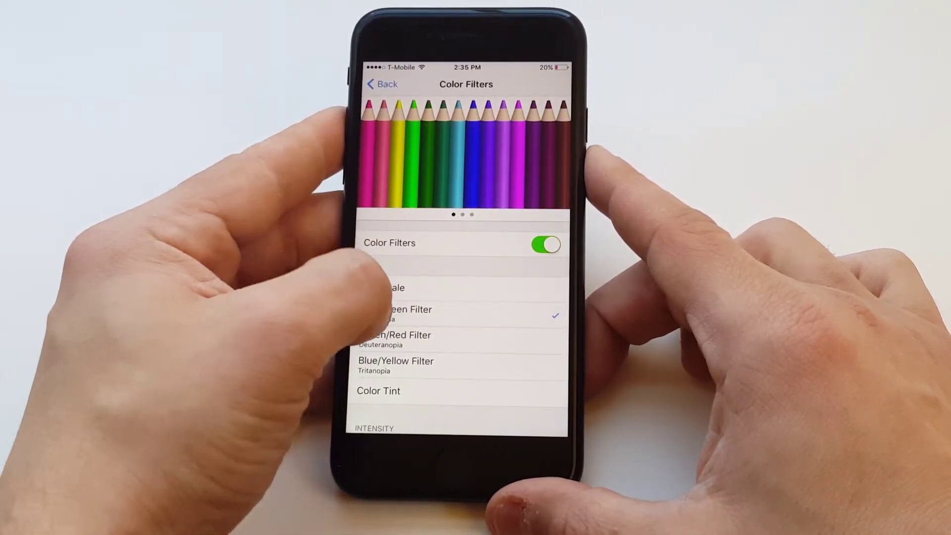
{"action": "left_click", "coordinate": [396, 301]}
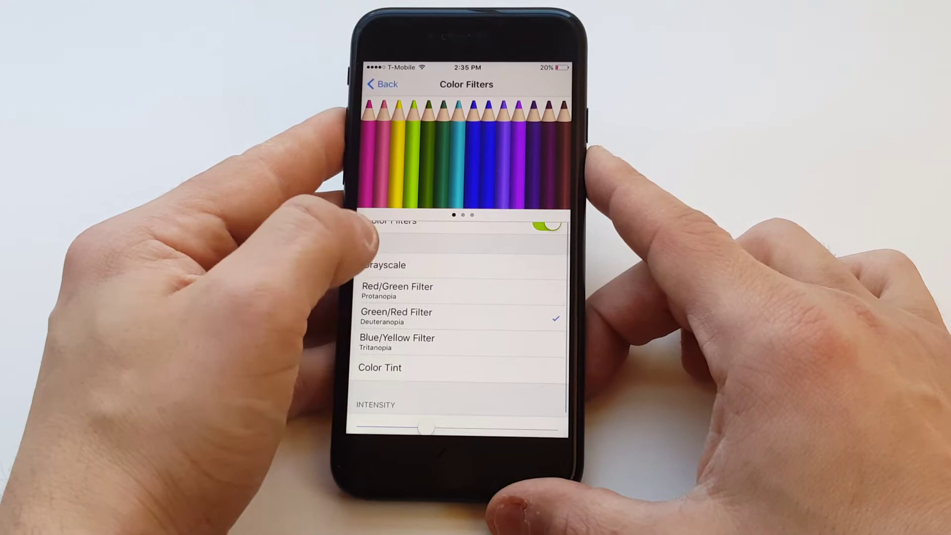
{"action": "scroll", "coordinate": [372, 245], "scroll_direction": "up", "scroll_amount": 2}
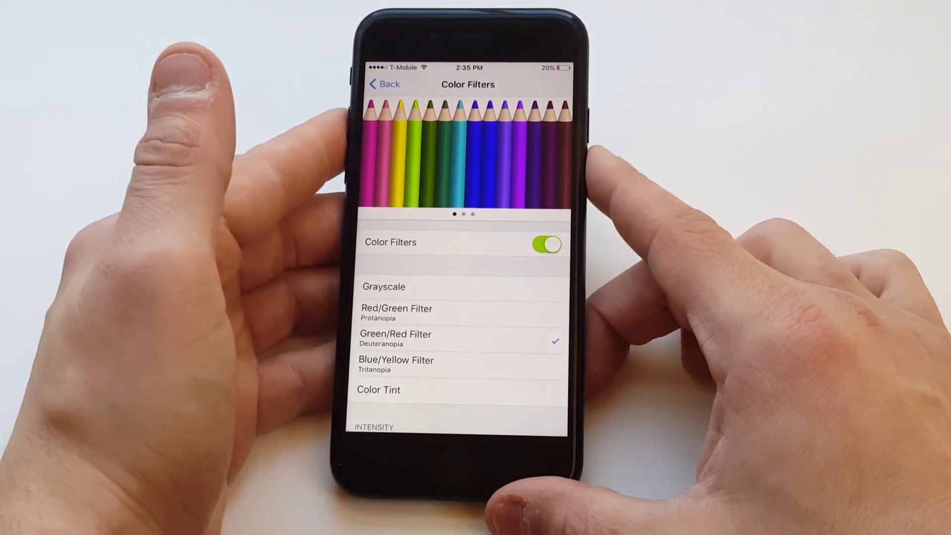
Select Grayscale as the color filter so the preview turns gray
{"action": "left_click", "coordinate": [383, 287]}
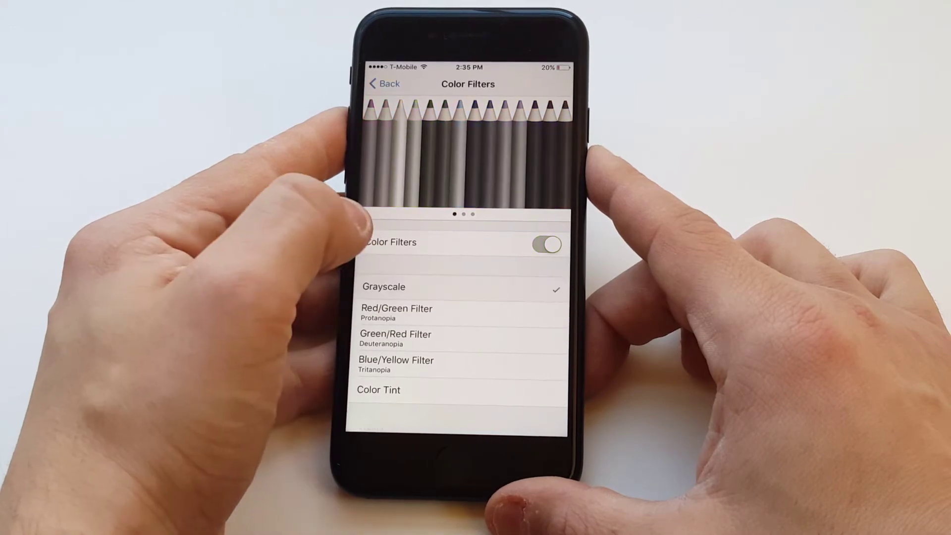